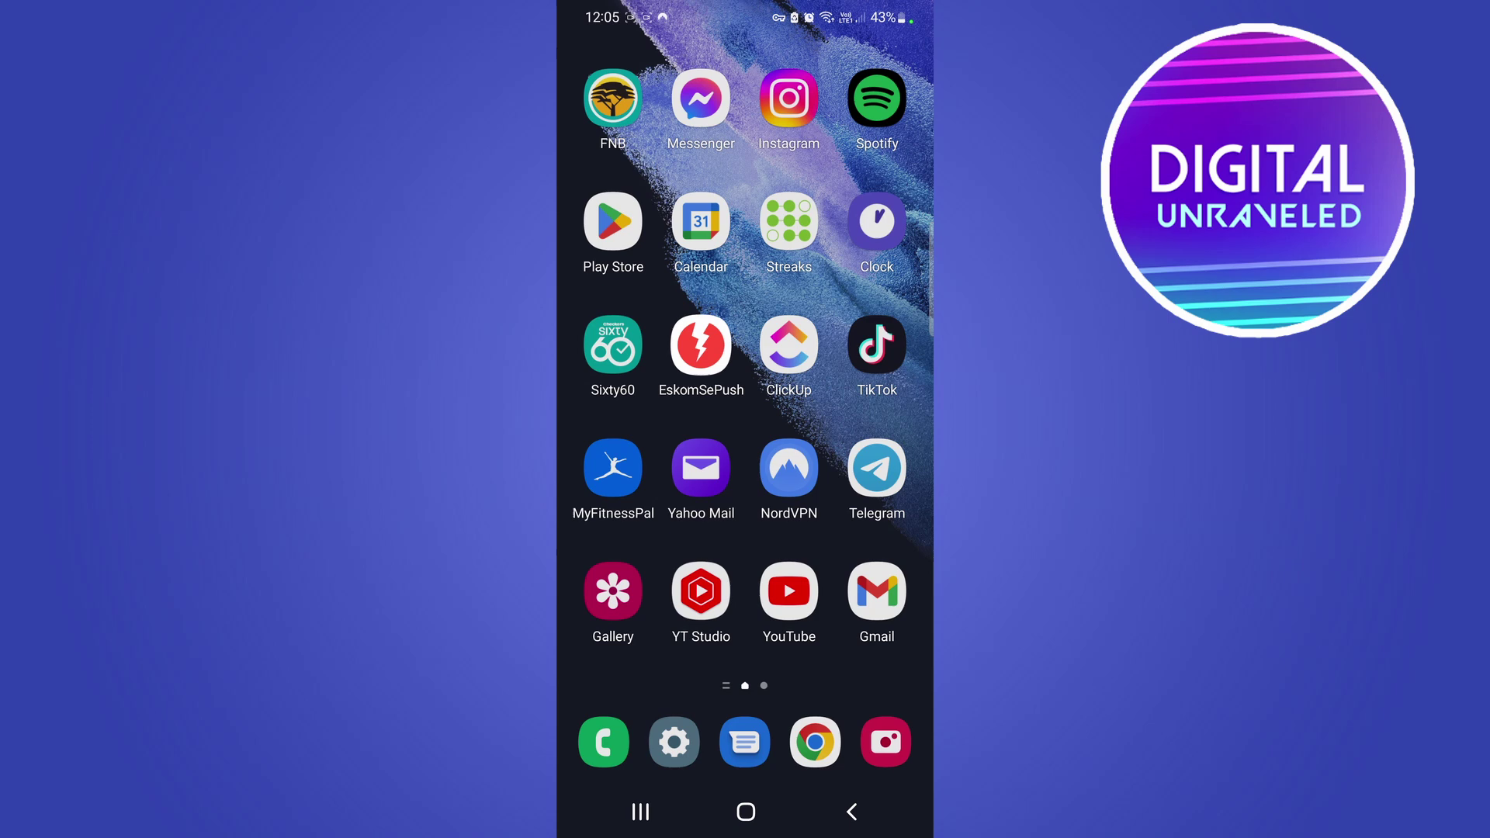
Launch TikTok from the home screen and go to your own profile.
{"action": "left_click", "coordinate": [876, 345]}
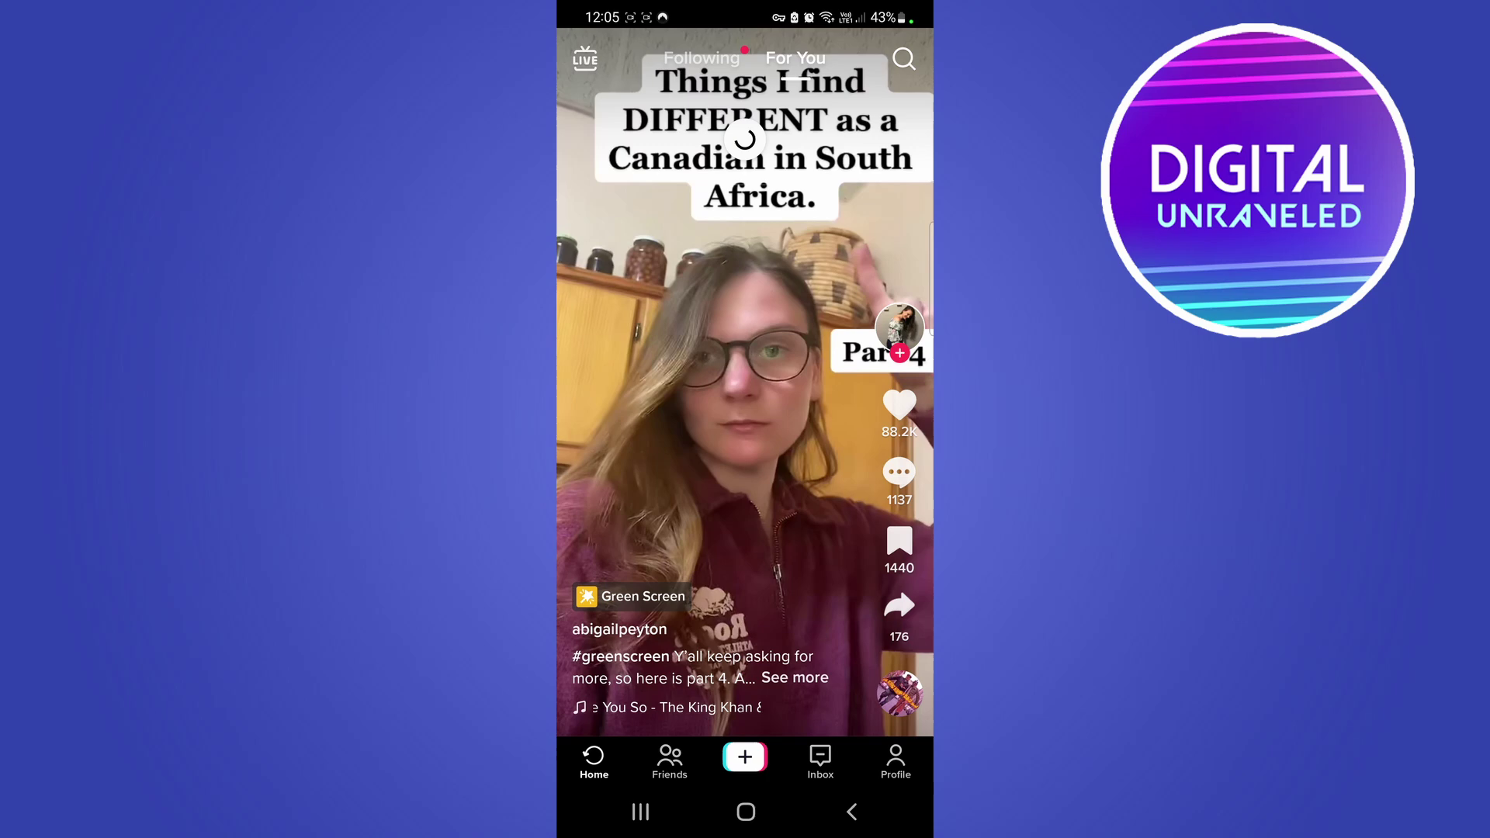
{"action": "scroll", "coordinate": [745, 407], "scroll_direction": "down", "scroll_amount": 5}
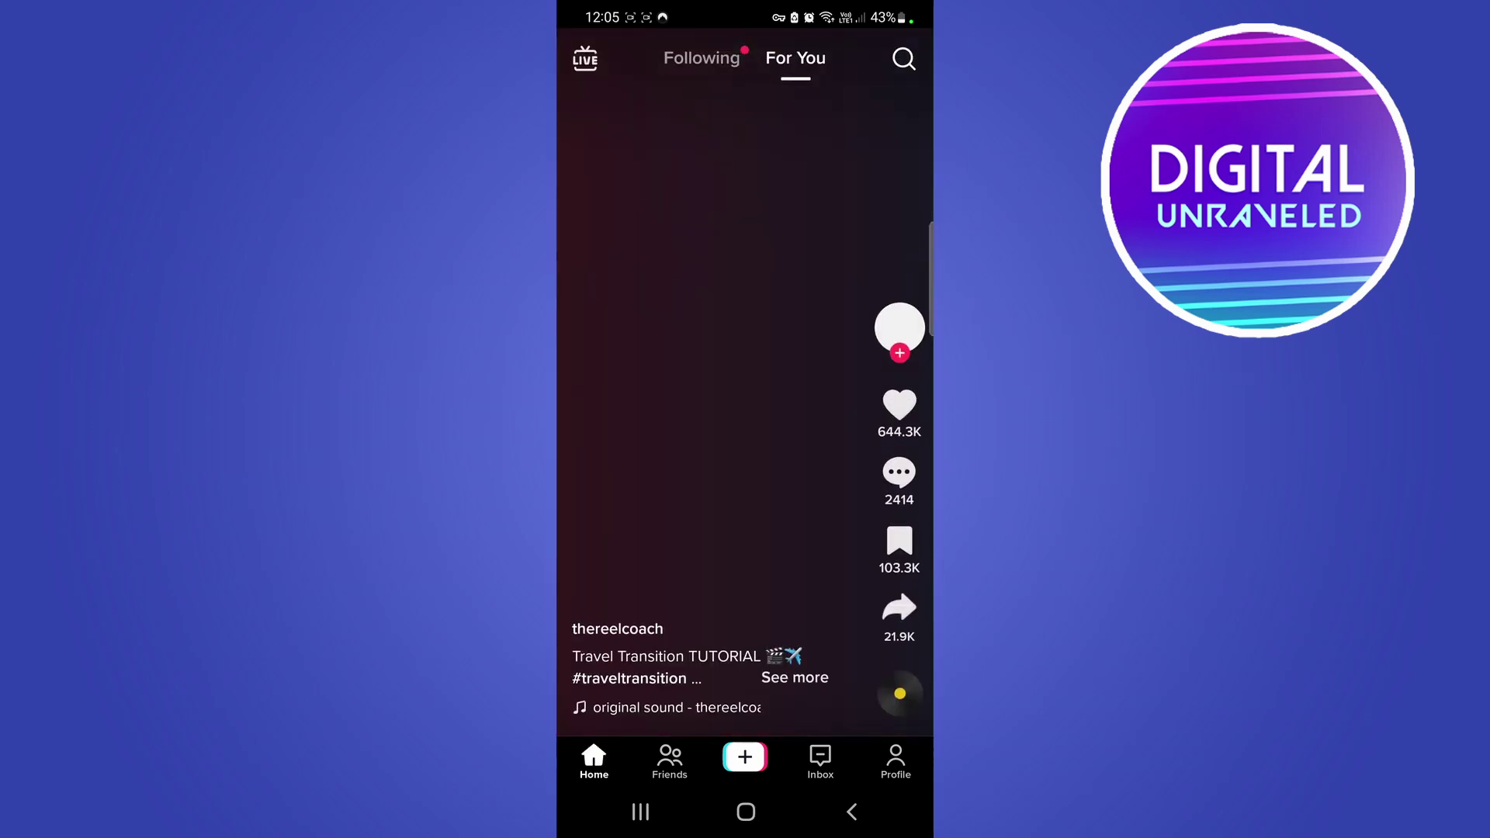
{"action": "left_click", "coordinate": [896, 763]}
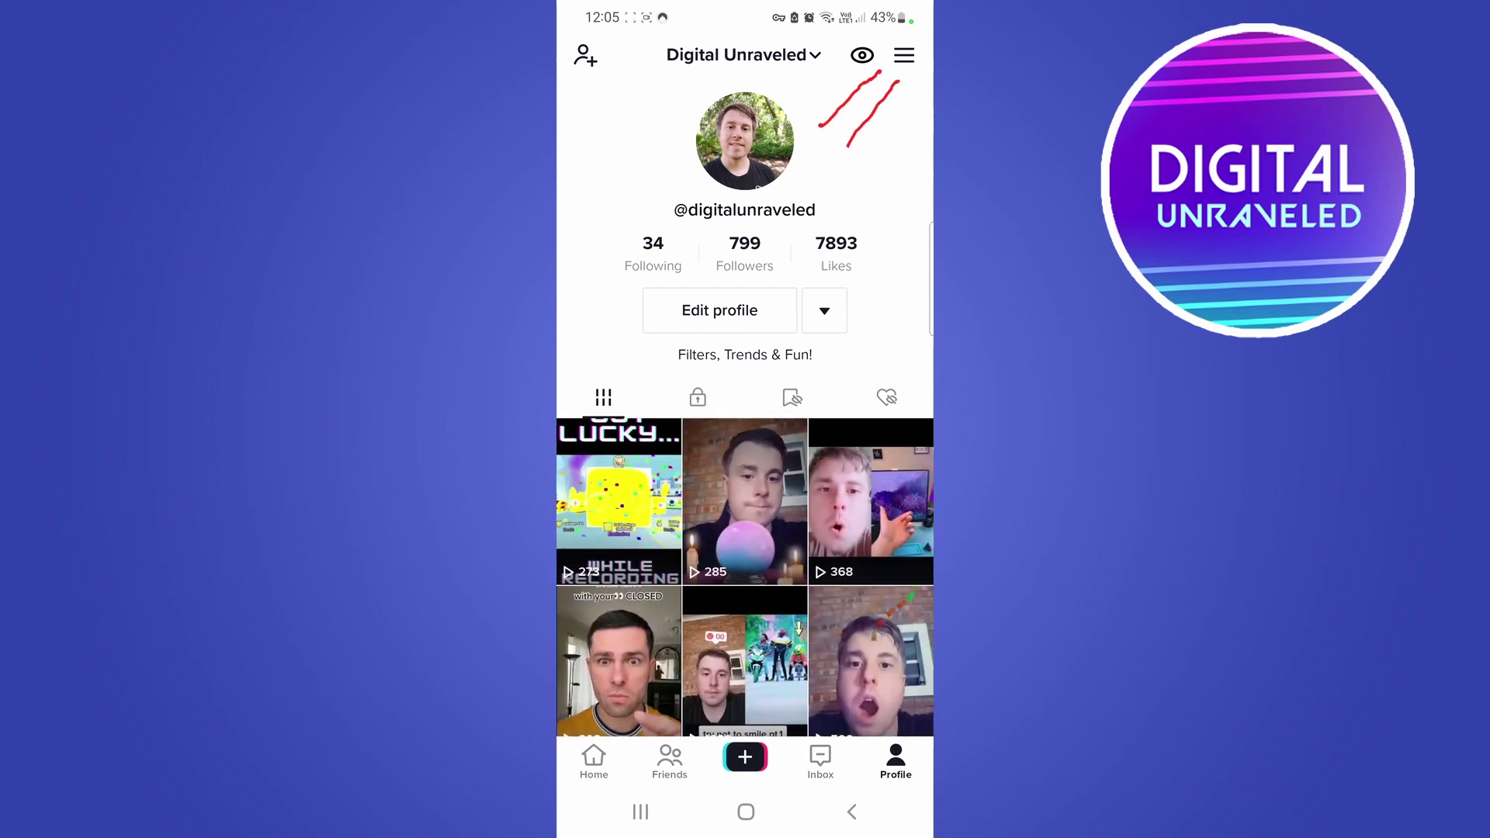
Open Settings and privacy from the profile's top-right menu.
{"action": "left_click", "coordinate": [904, 55]}
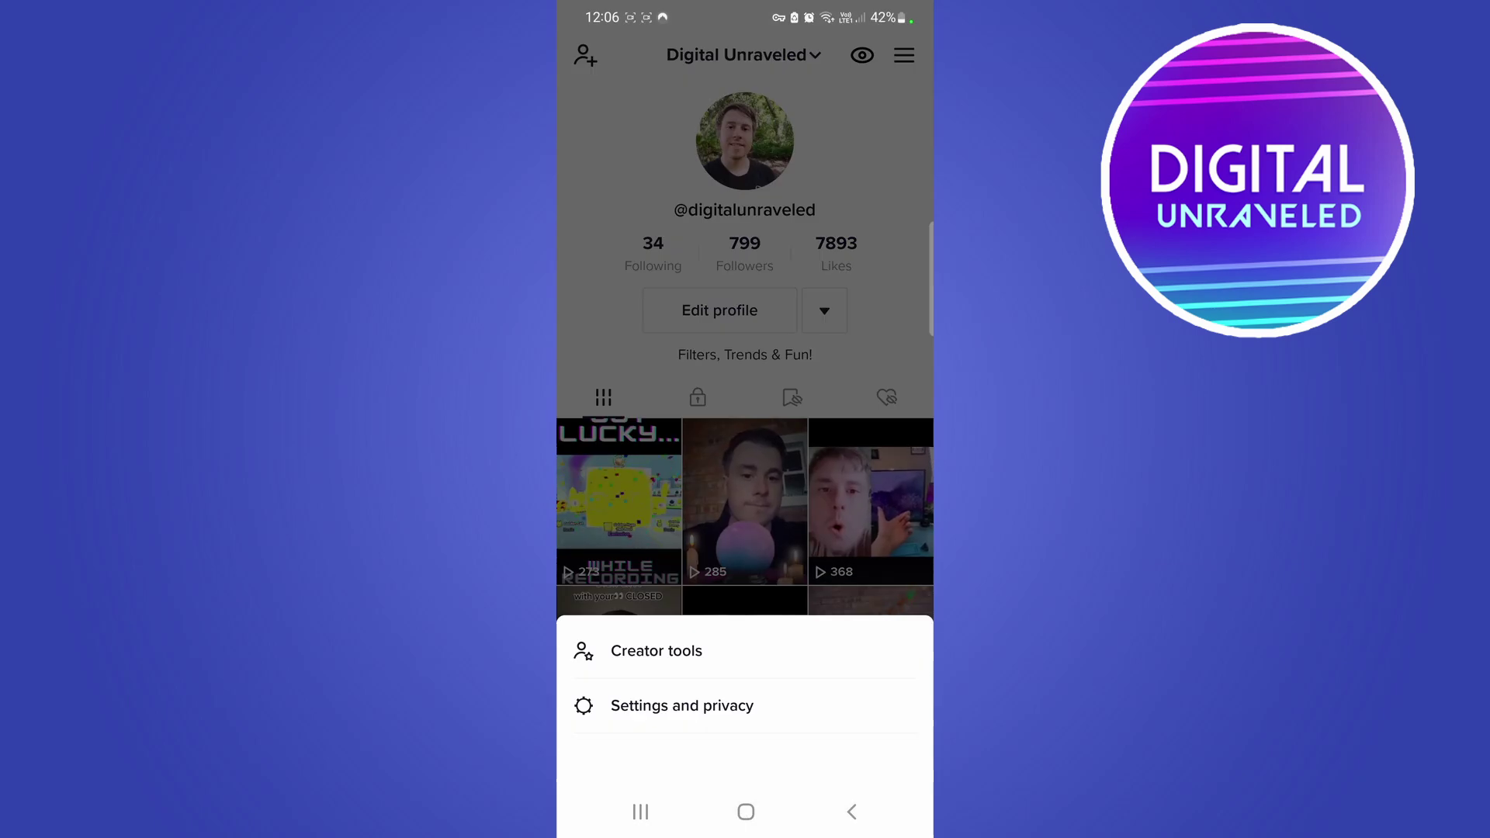
{"action": "left_click", "coordinate": [682, 705]}
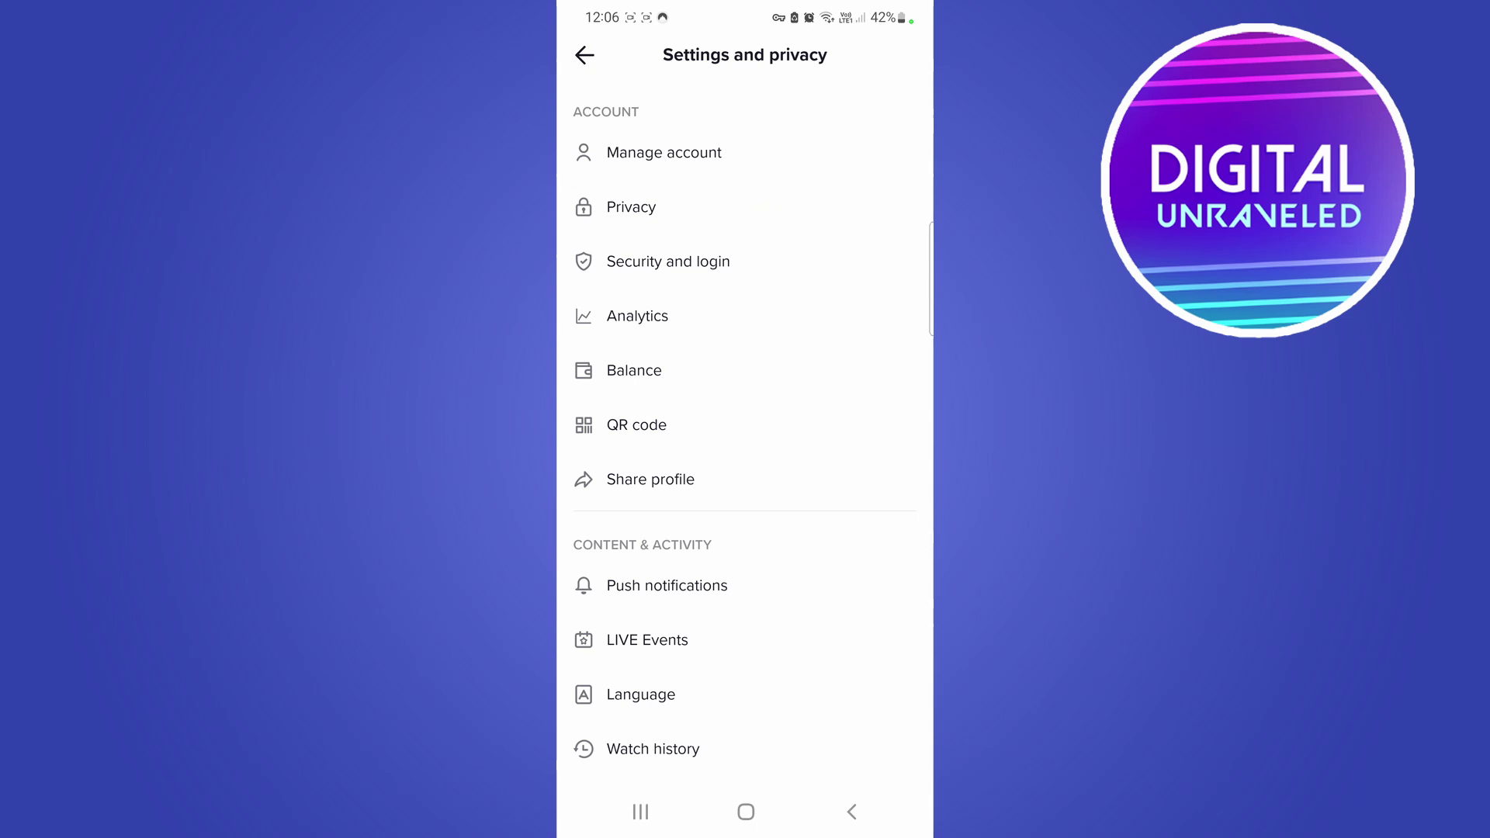
Open Privacy and scroll to the Safety section showing Story set to Everyone.
{"action": "left_click", "coordinate": [631, 206]}
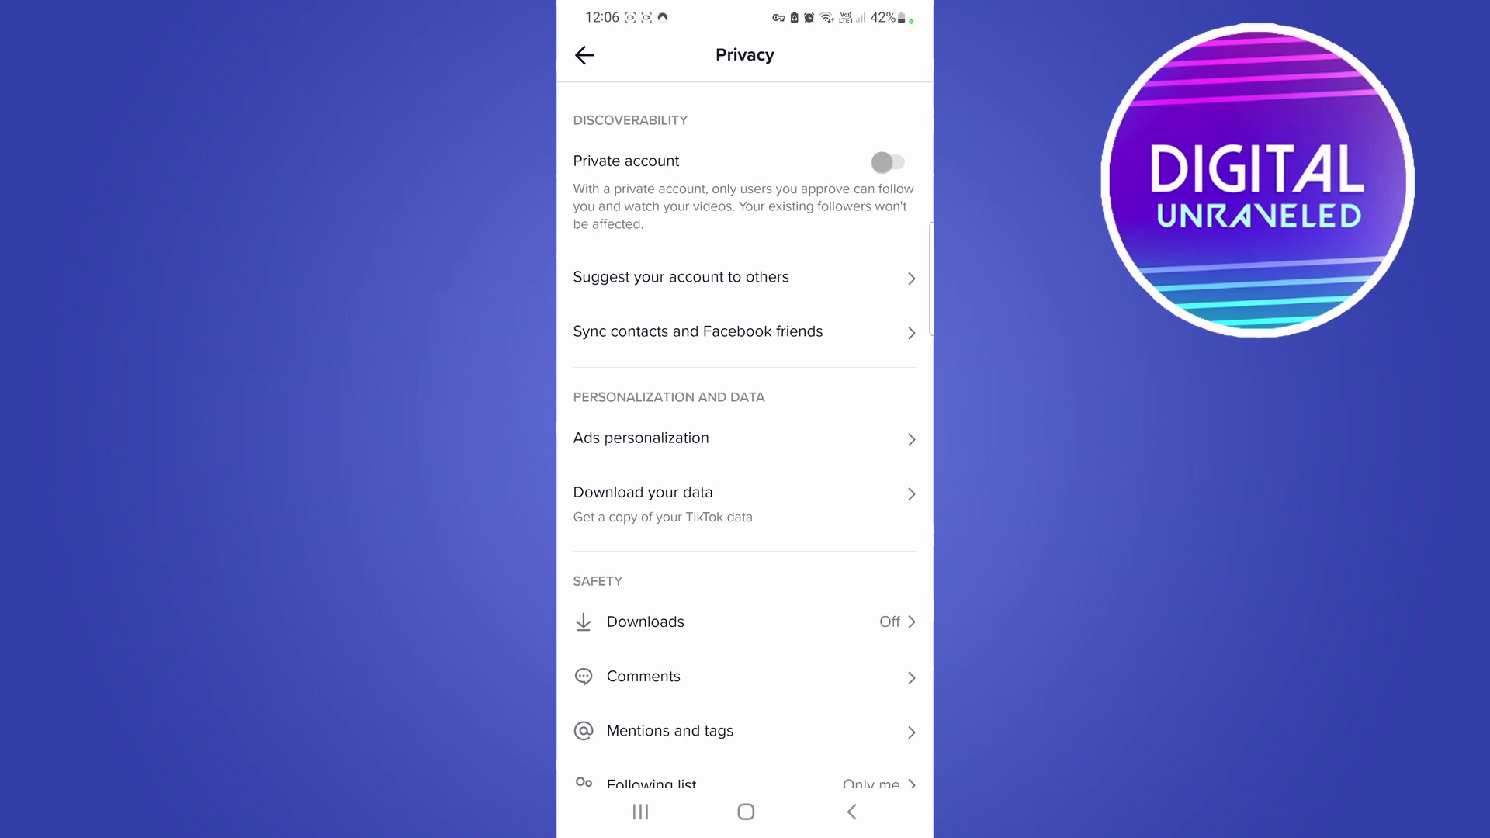
{"action": "scroll", "coordinate": [746, 466], "scroll_direction": "down", "scroll_amount": 5}
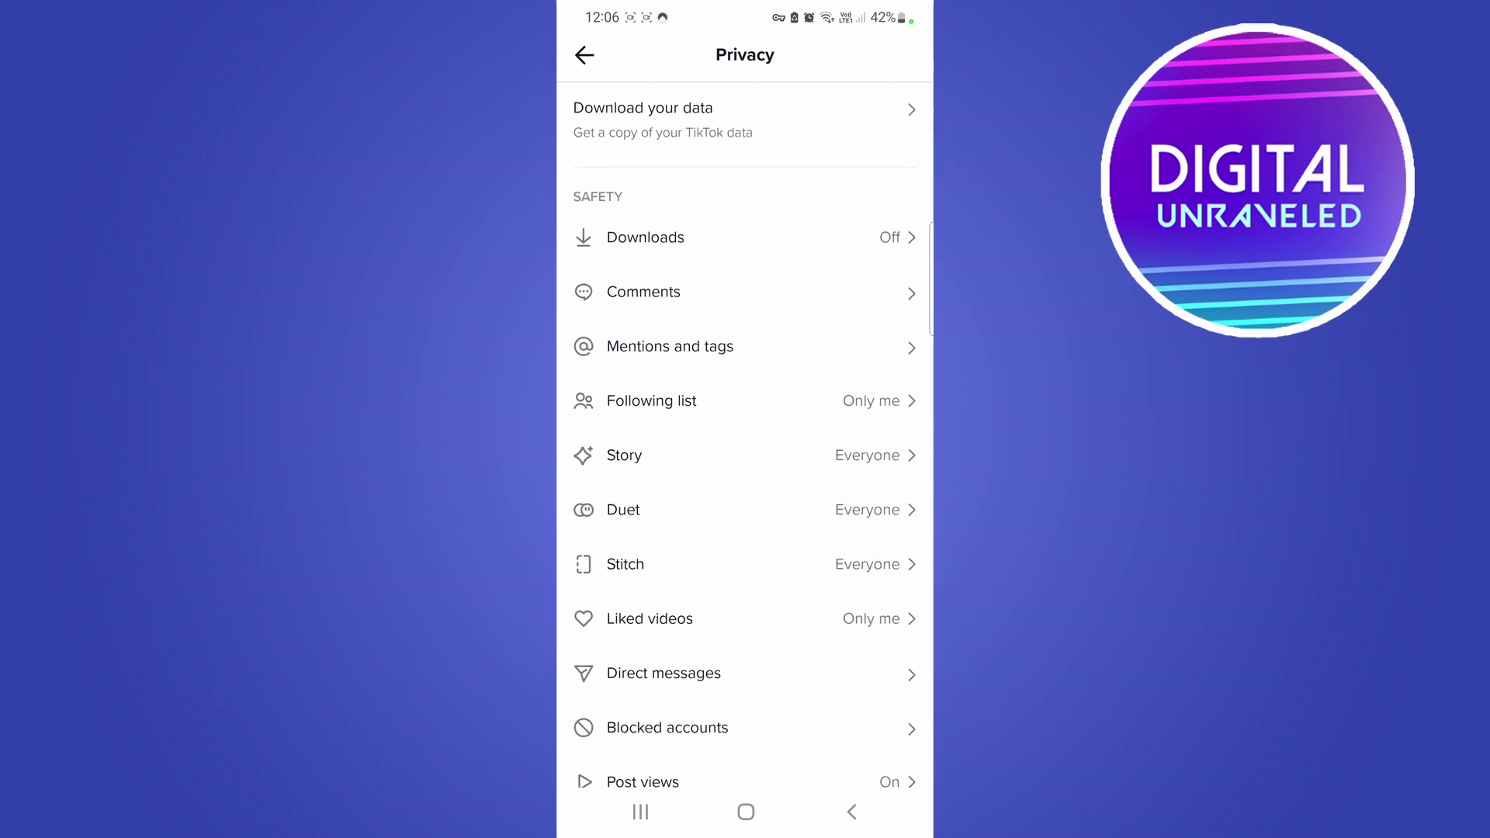
{"action": "left_click_drag", "start_coordinate": [763, 455], "coordinate": [674, 454]}
{"action": "mouse_move", "coordinate": [829, 421]}
{"action": "left_mouse_down"}
{"action": "mouse_move", "coordinate": [815, 487]}
{"action": "mouse_move", "coordinate": [910, 483]}
{"action": "mouse_move", "coordinate": [892, 413]}
{"action": "mouse_move", "coordinate": [822, 417]}
{"action": "left_mouse_up"}
Change the Story permission from Everyone to Only me.
{"action": "left_click", "coordinate": [745, 455]}
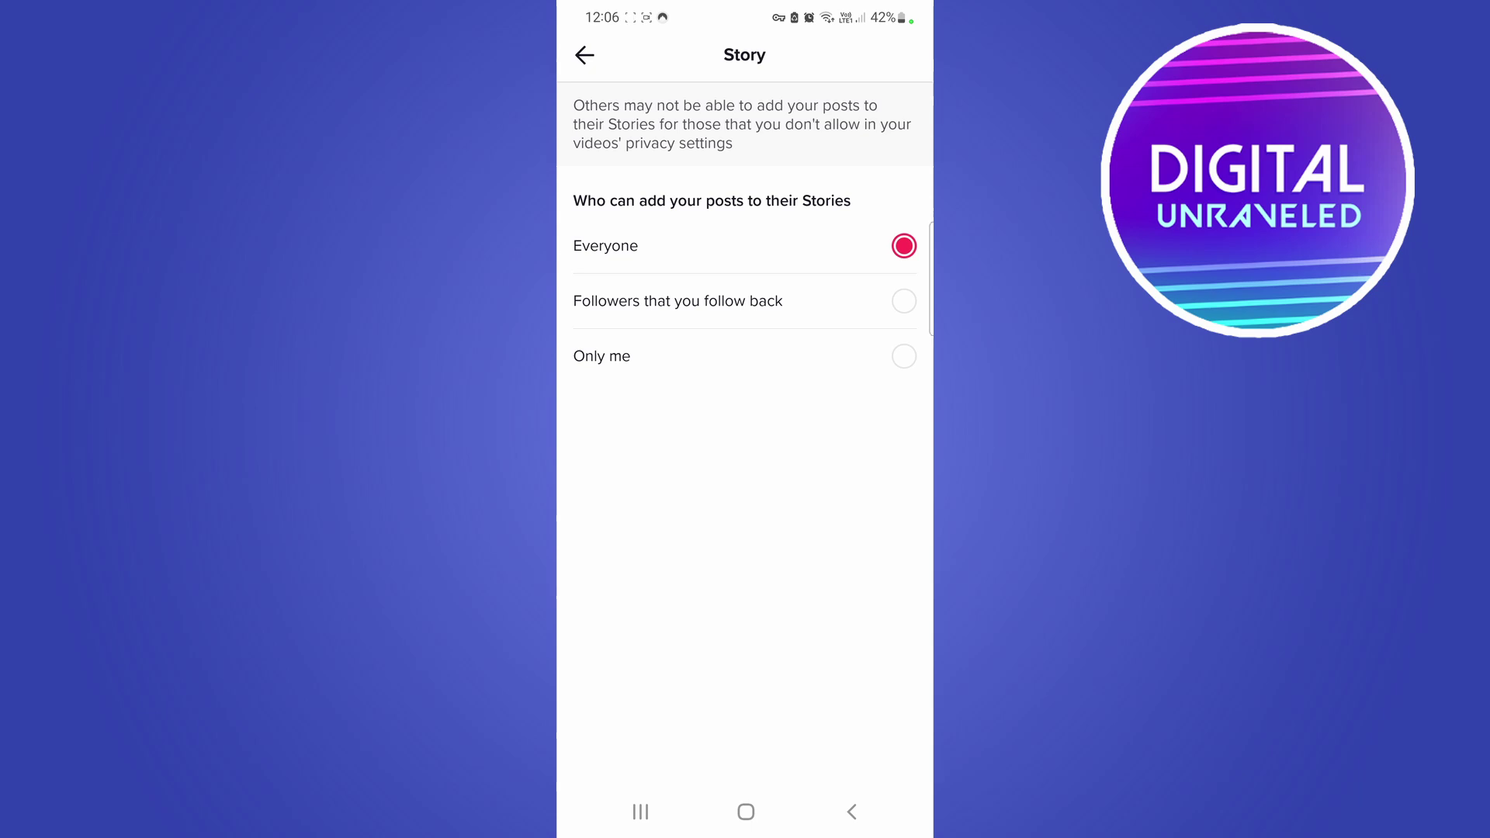
{"action": "left_click", "coordinate": [903, 300]}
{"action": "left_click", "coordinate": [904, 355]}
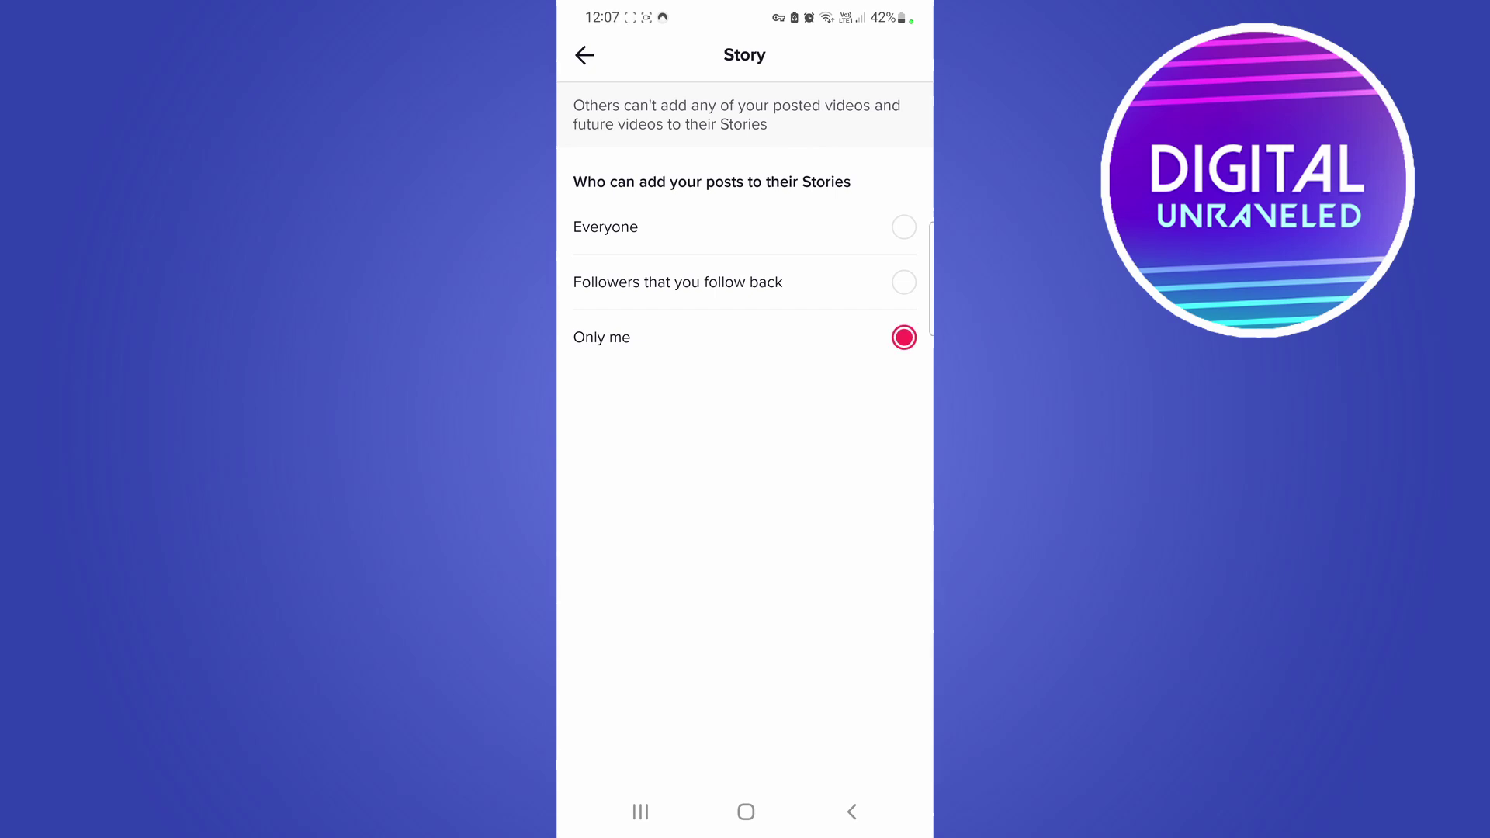
Back out through Privacy and Settings to your own profile page.
{"action": "left_click", "coordinate": [583, 55]}
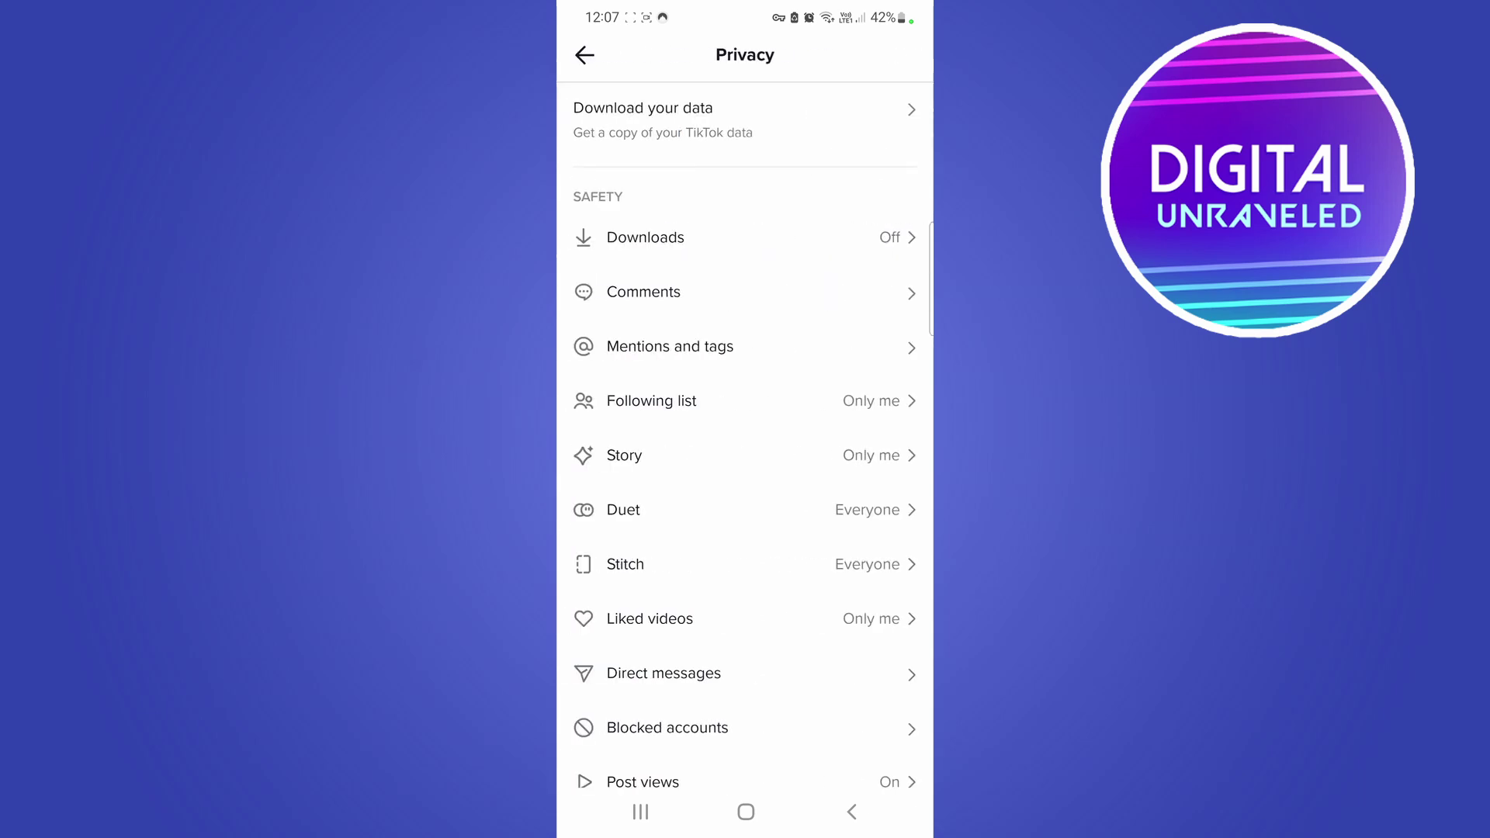
{"action": "left_click", "coordinate": [584, 55]}
{"action": "left_click", "coordinate": [584, 55]}
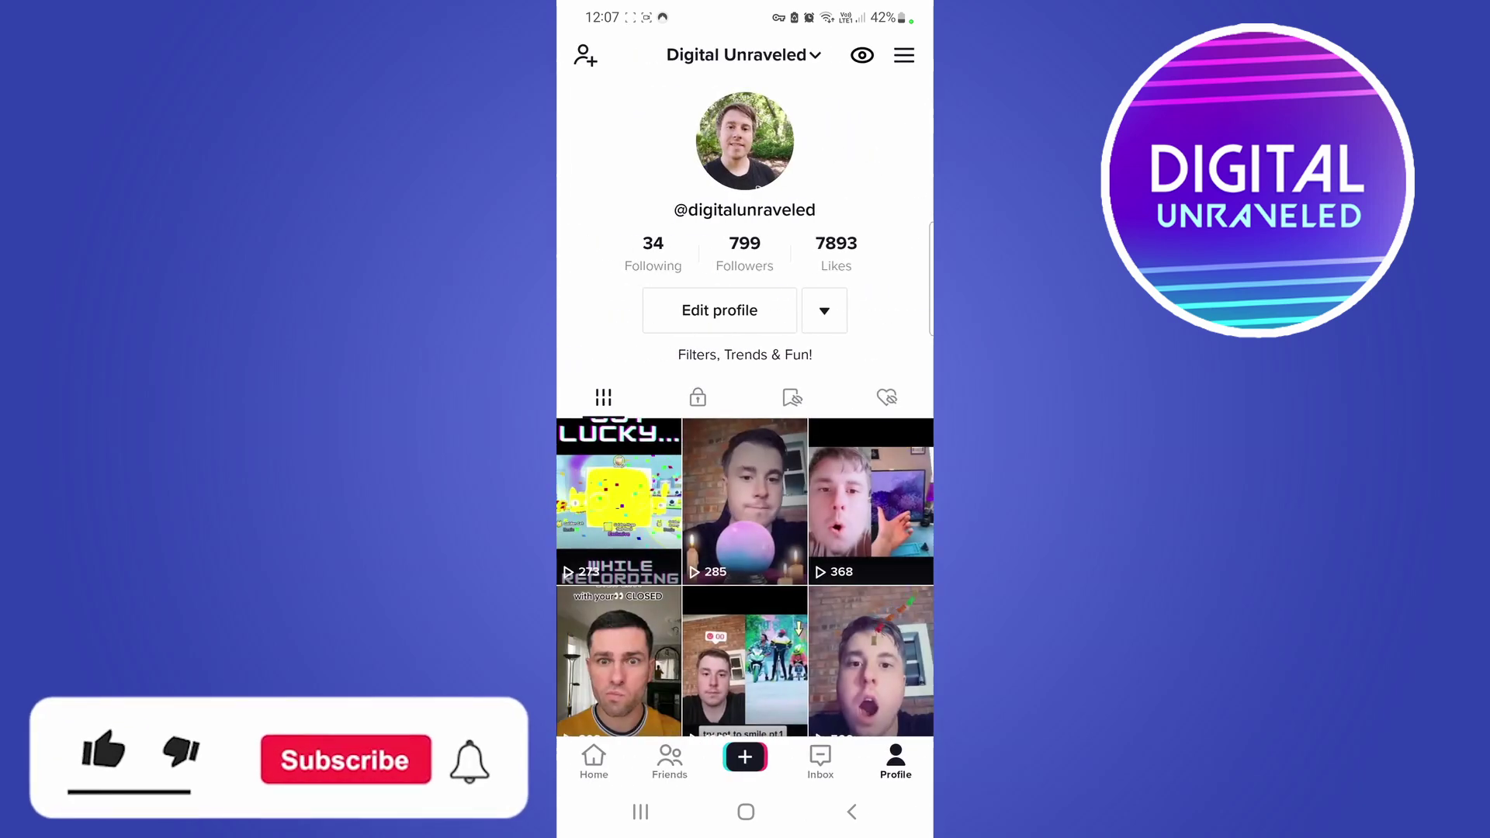